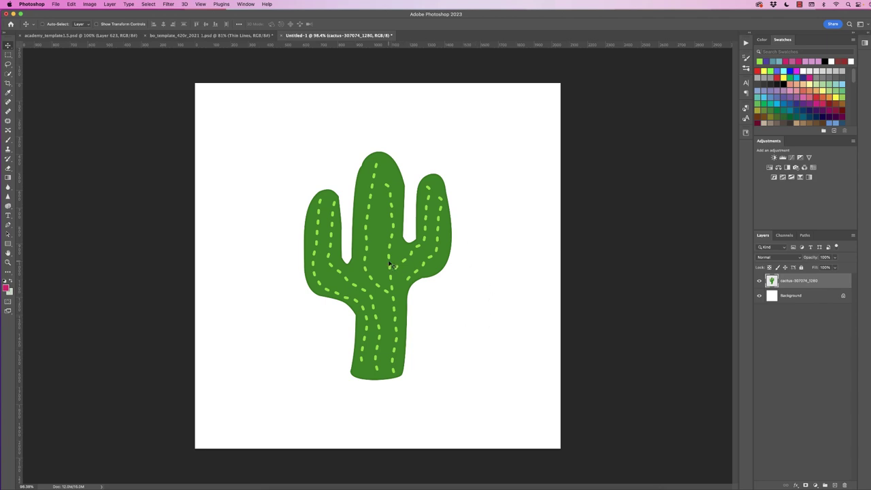
Try Quick Selection and Select Subject, then load the cactus layer's pixels as the selection
mouse_move(384, 264)
mouse_down()
mouse_move(415, 272)
mouse_move(386, 264)
mouse_up()
click(9, 74)
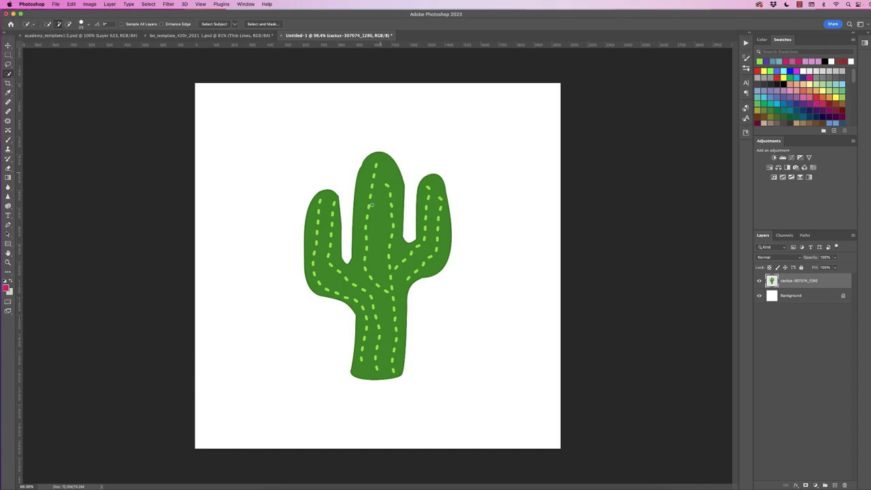
drag(379, 347, 383, 333)
click(148, 4)
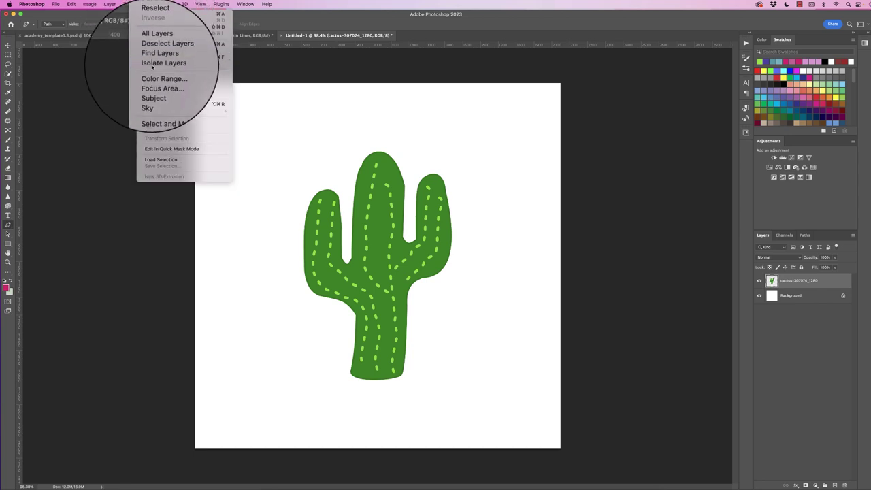
click(157, 88)
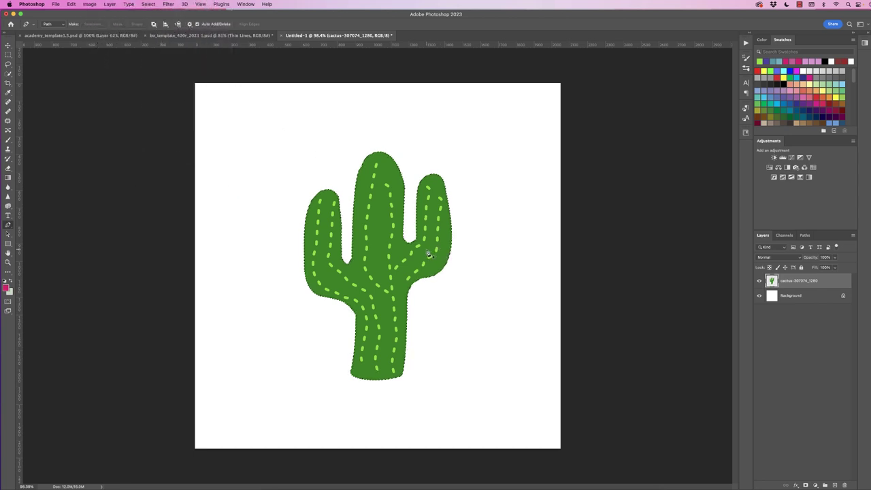
key(super+d)
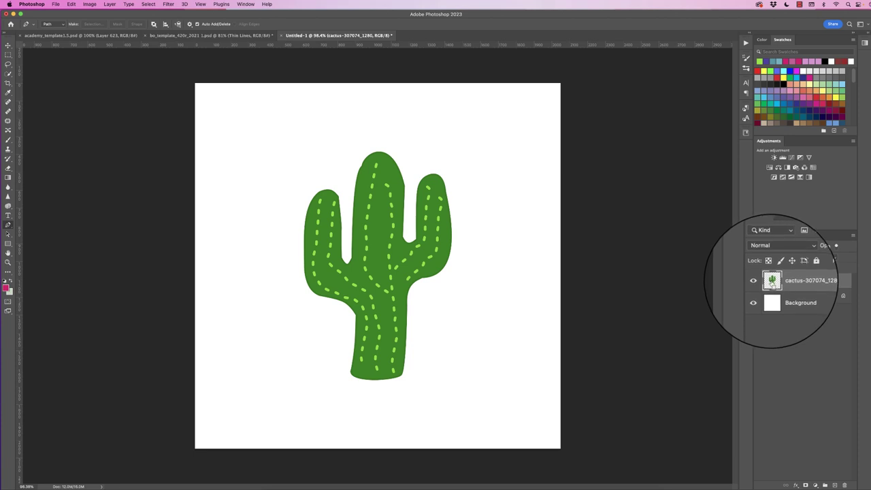
super+click(772, 281)
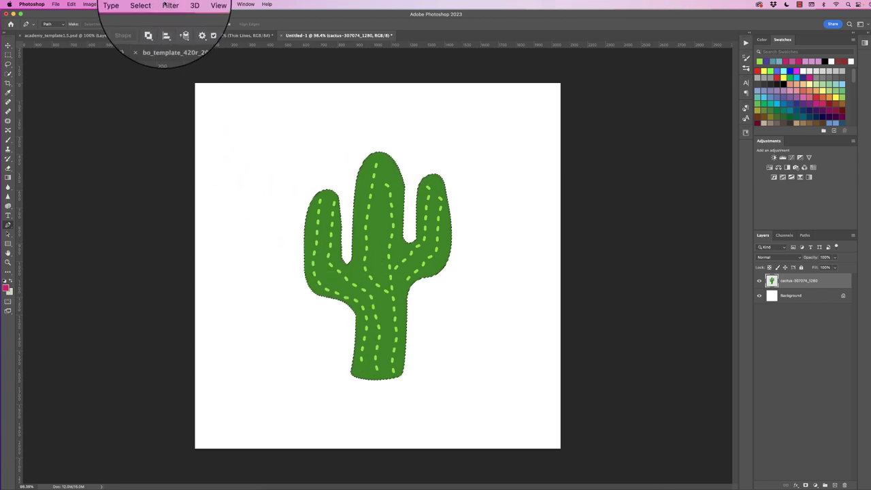
Expand the cactus selection outward with Select > Modify > Expand to leave a margin
click(150, 4)
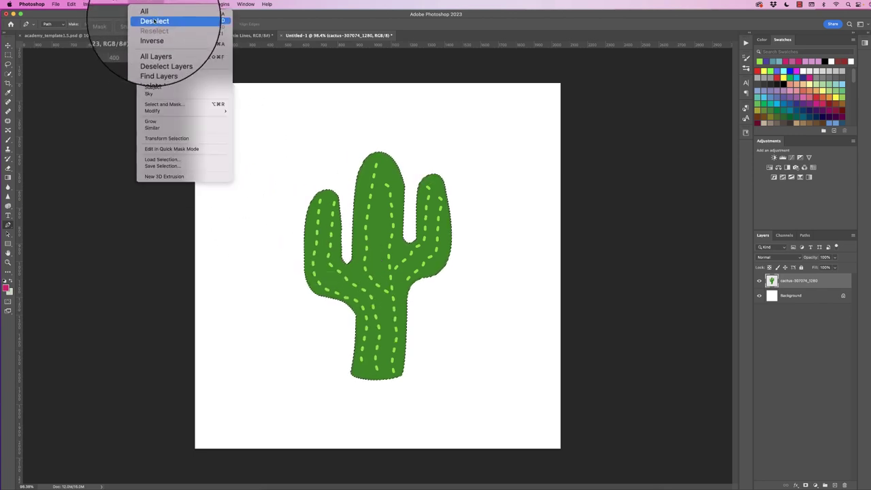
mouse_move(168, 115)
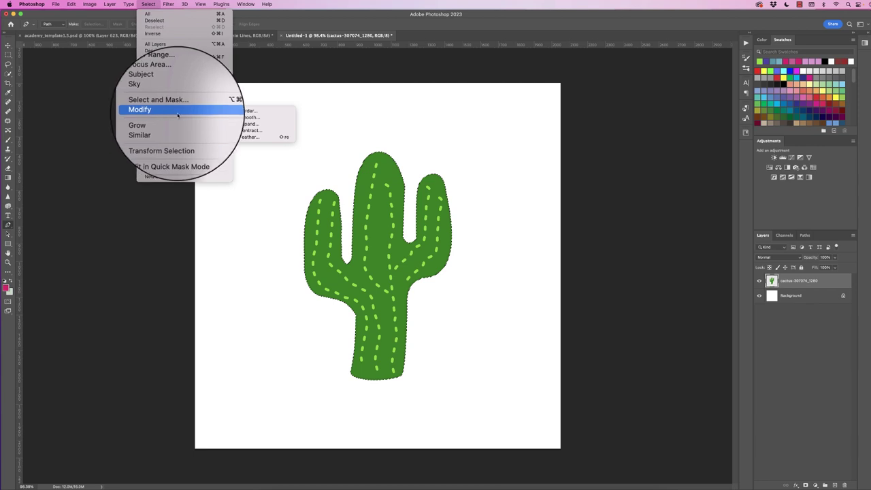
click(277, 125)
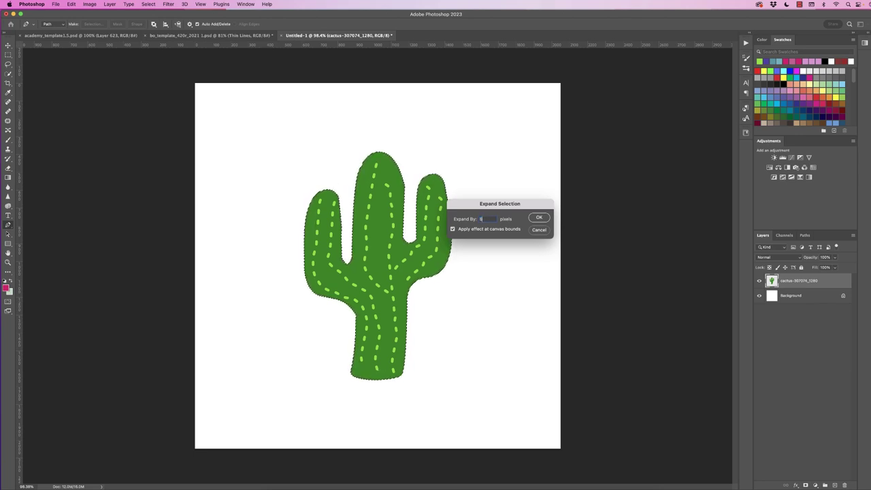
click(540, 218)
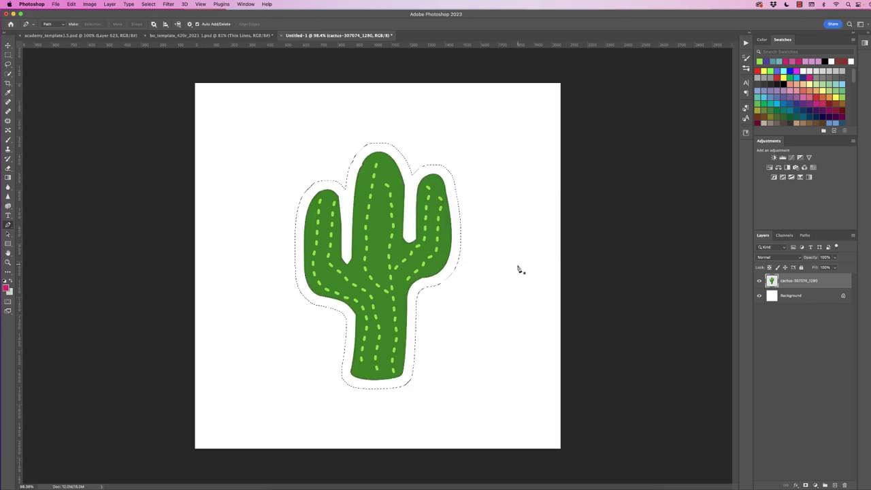
key(b)
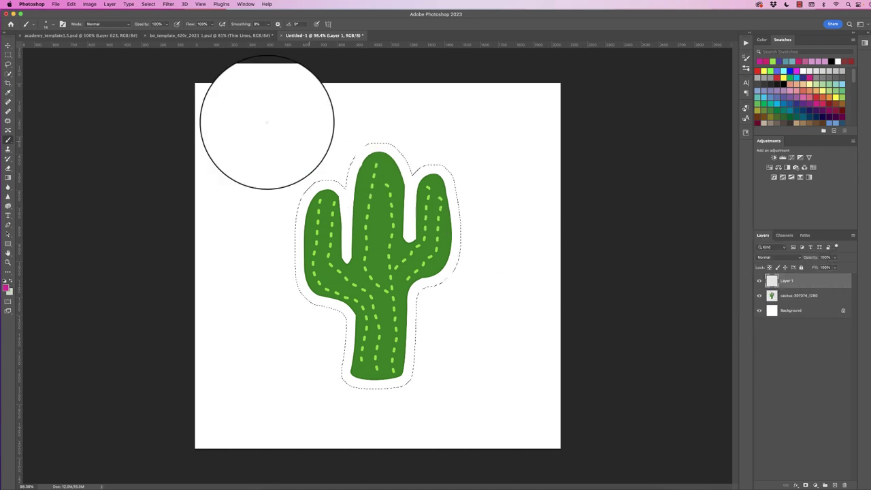
Stroke the expanded selection with a 10 px magenta line placed Outside
click(72, 5)
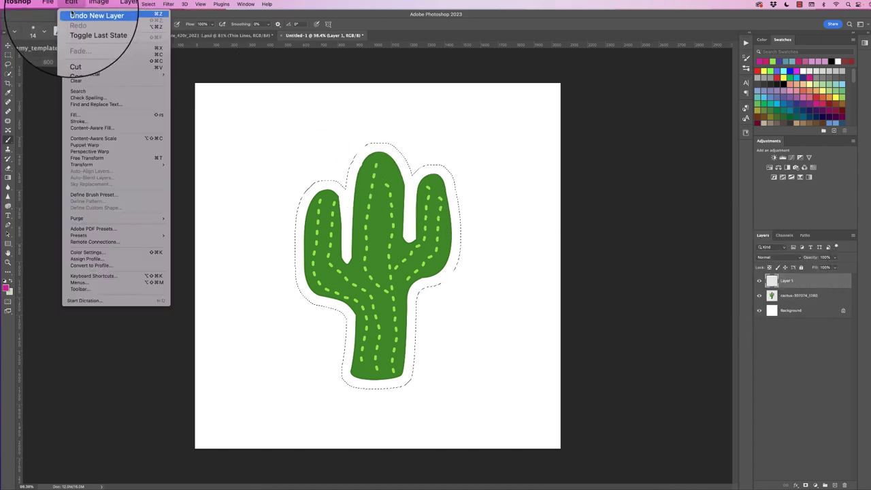
click(79, 122)
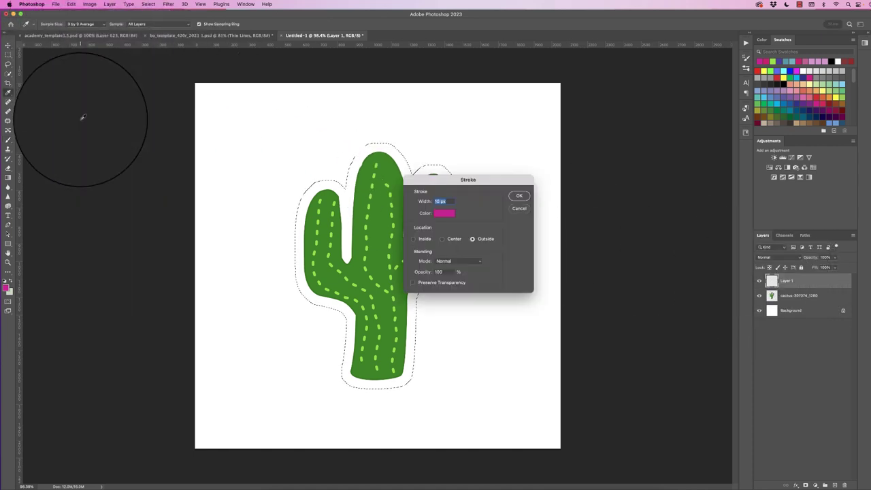
click(442, 215)
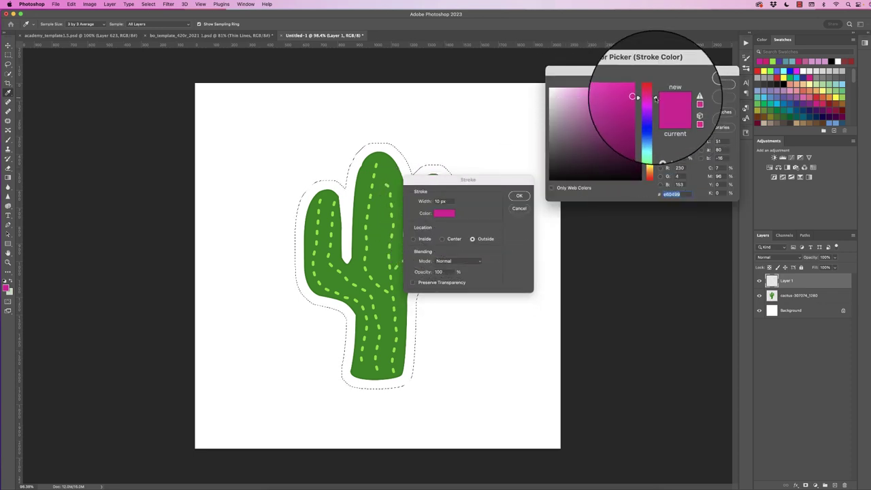
key(Return)
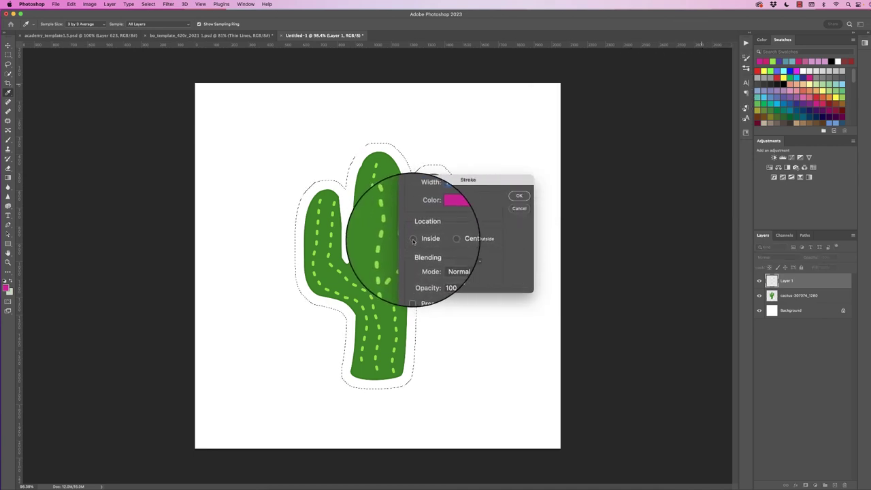
click(519, 195)
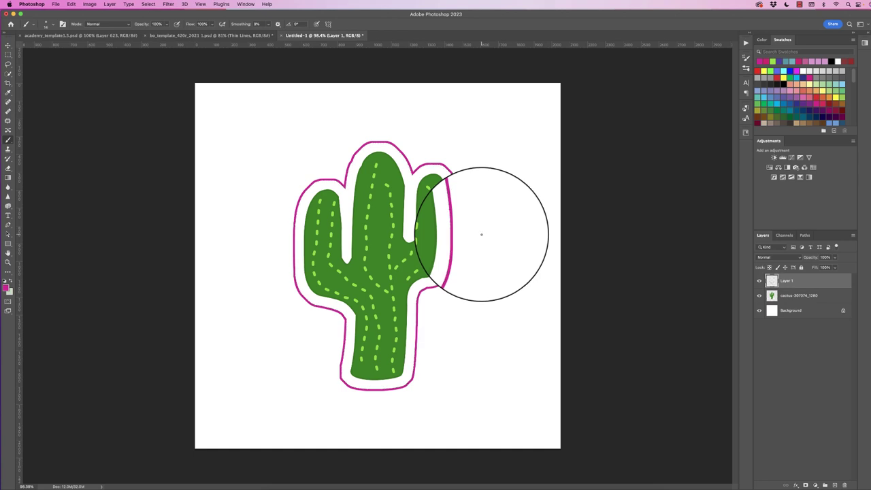
Toggle Layer 1's visibility to check the magenta outline, then load its shape as a selection
click(759, 282)
click(759, 281)
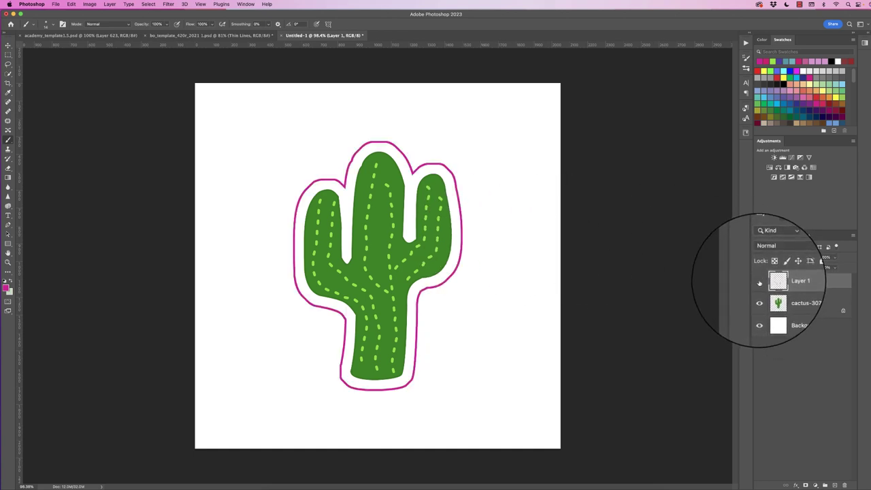
click(759, 282)
click(759, 281)
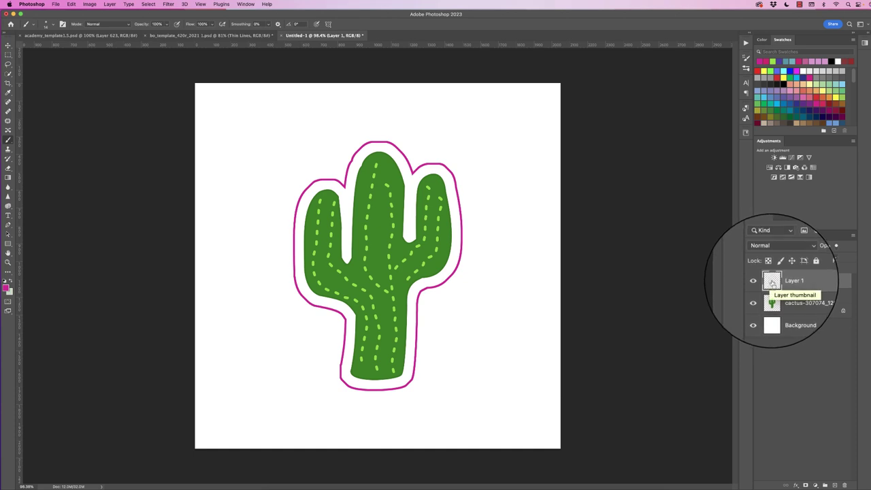
super+click(771, 283)
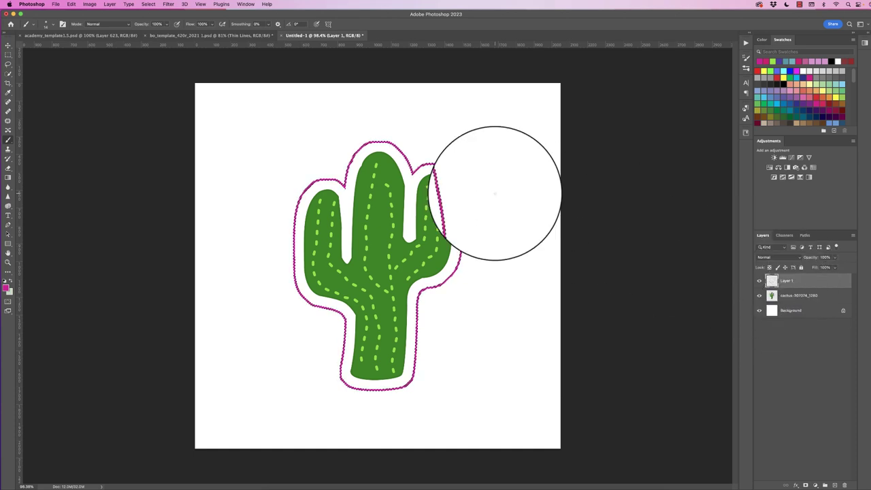
Zoom in on the notch between the arms, zoom back out, and open the fill/adjustment layer menu
drag(412, 160, 449, 177)
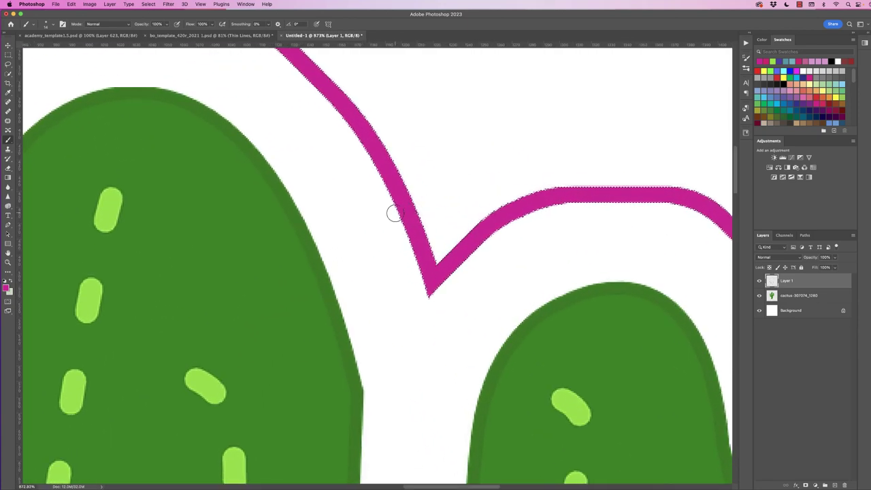
drag(436, 197, 379, 161)
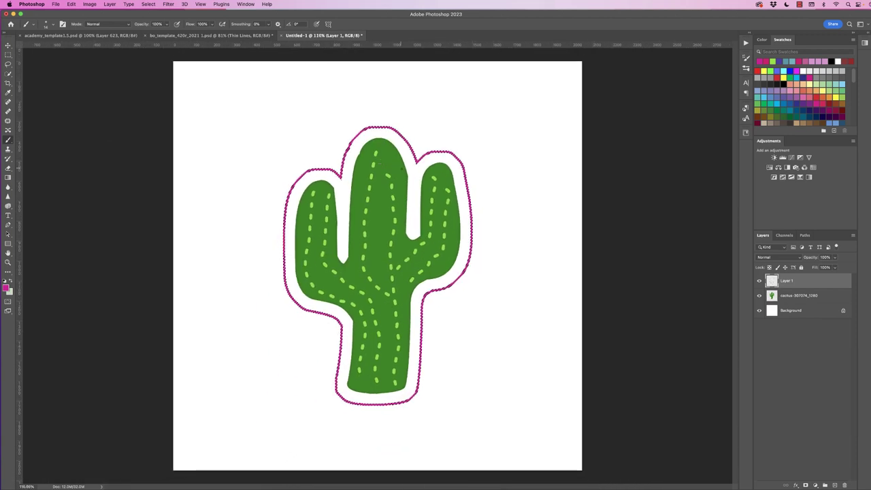
click(815, 485)
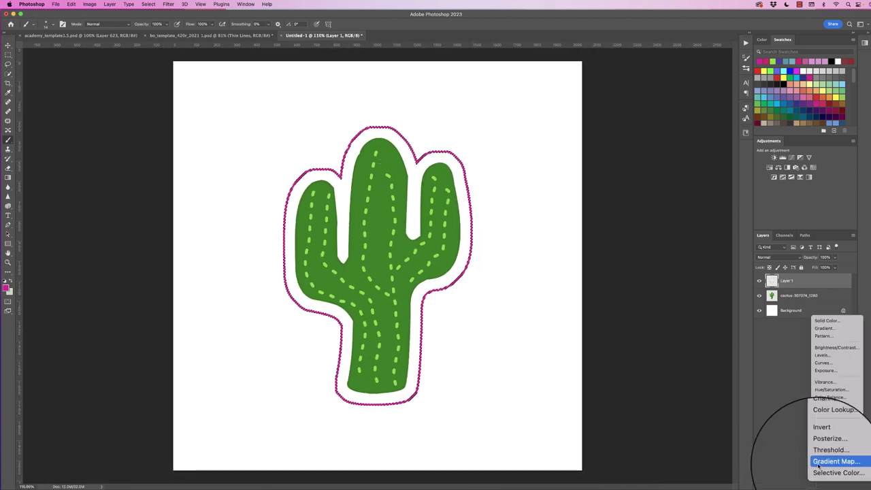
Add a magenta Solid Color fill layer and preview its mask alone before returning to the composite
click(820, 321)
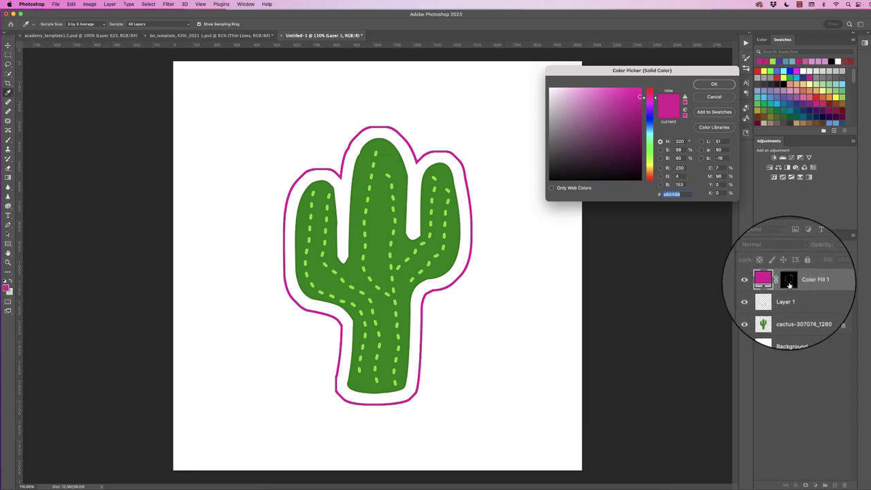
click(714, 84)
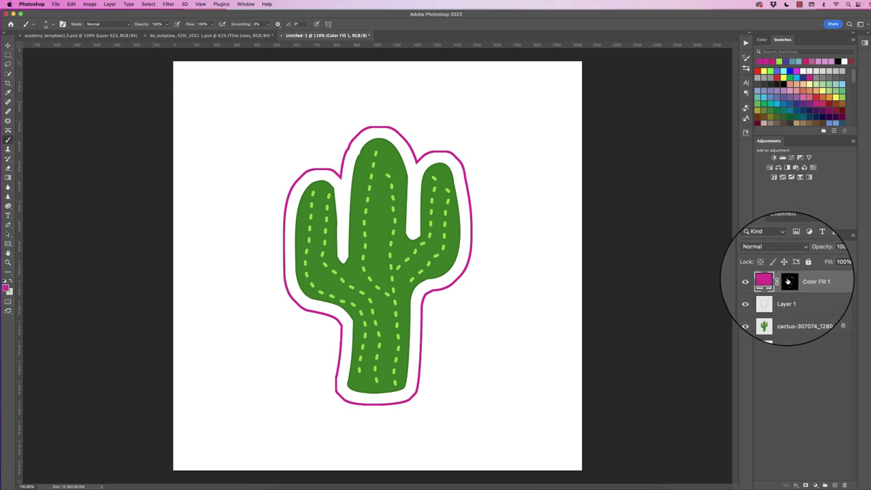
alt+click(789, 281)
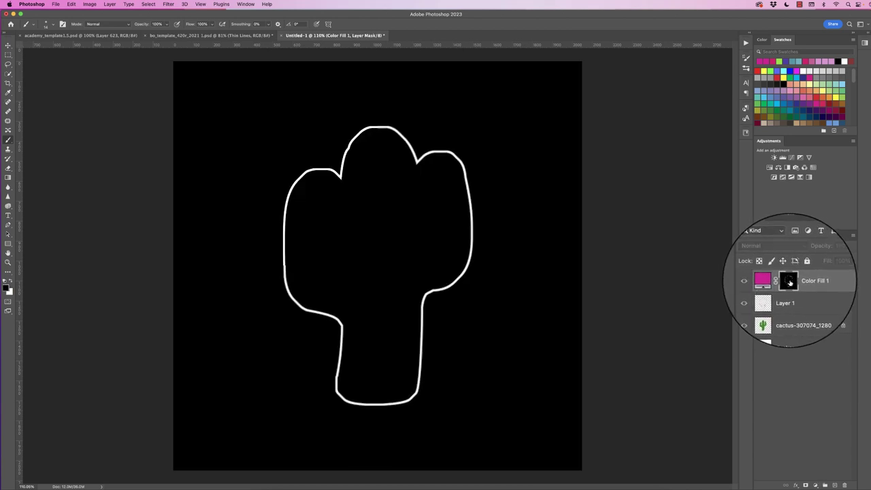
mouse_move(486, 214)
mouse_down()
mouse_move(398, 159)
mouse_move(377, 127)
mouse_move(273, 188)
mouse_move(287, 291)
mouse_move(336, 394)
mouse_up()
click(771, 278)
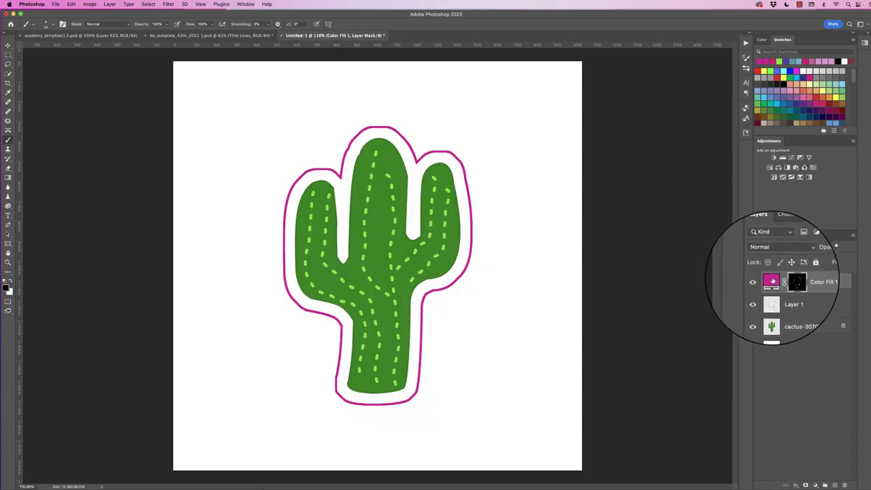
Change Color Fill 1 to the lime green sampled from the cactus's light-green dots
double_click(771, 281)
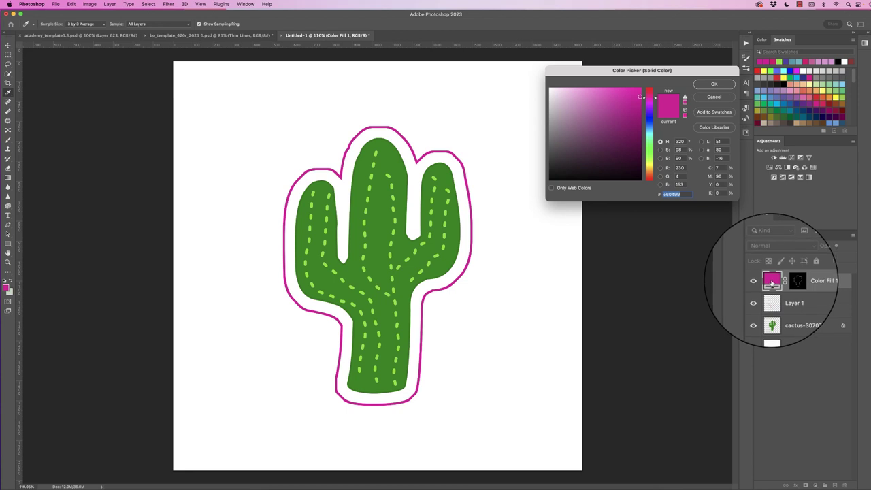
drag(654, 98, 658, 148)
click(616, 115)
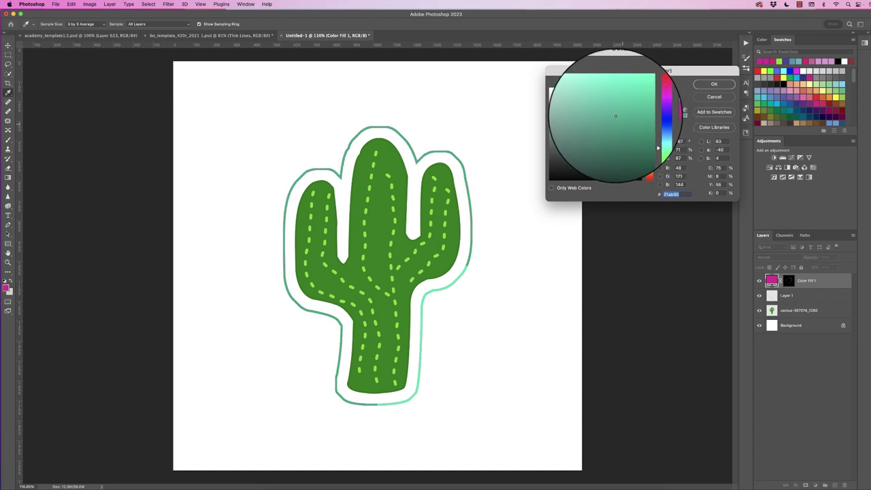
drag(616, 115, 627, 85)
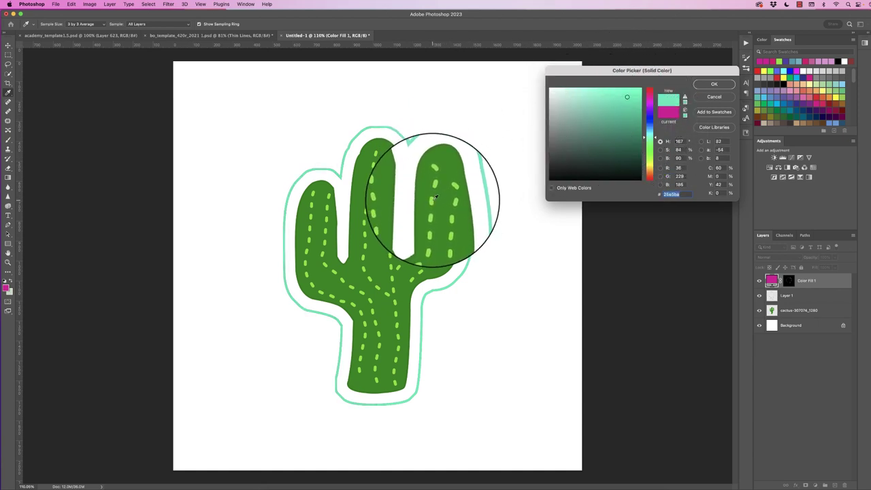
click(435, 198)
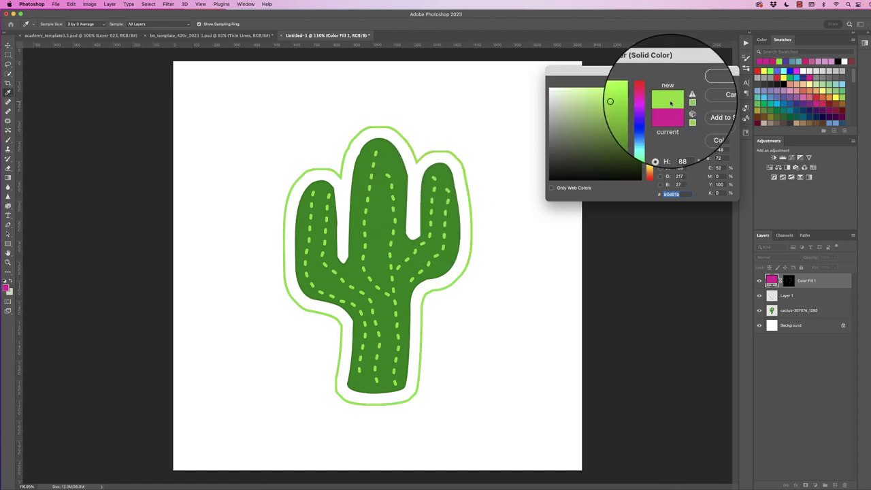
click(728, 77)
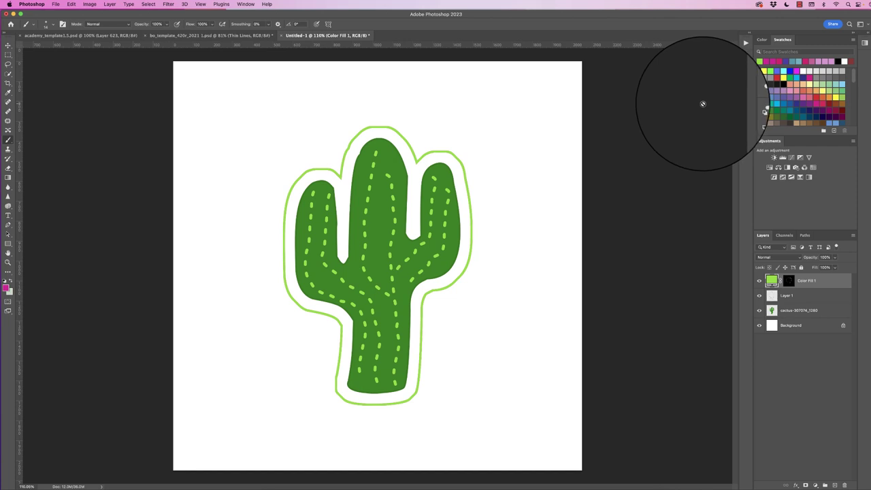
Load the Color Fill 1 mask as a selection and expand it further outward
click(788, 281)
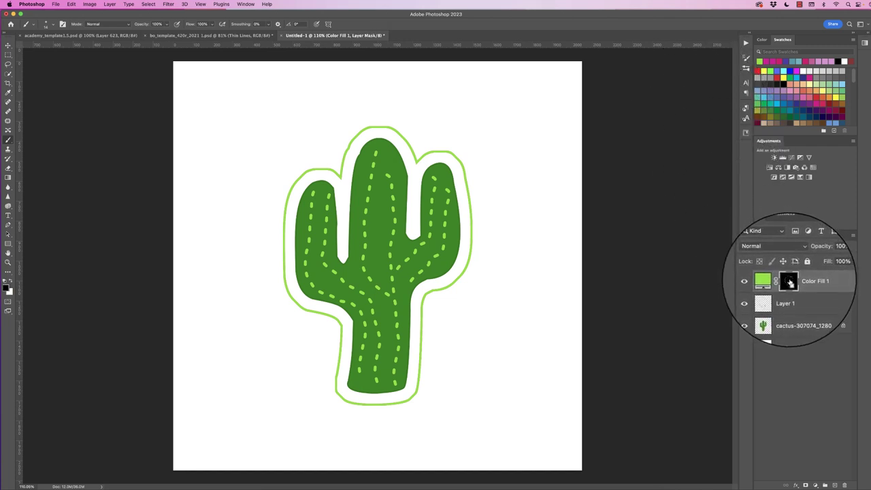
super+click(788, 281)
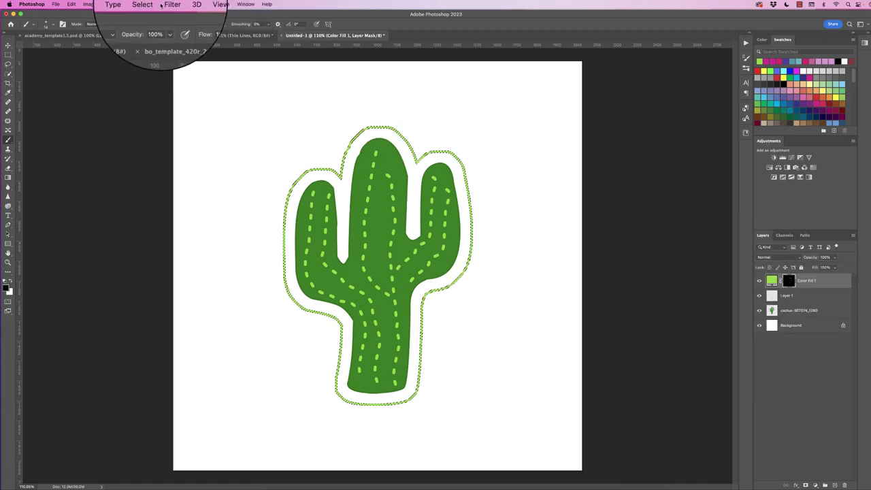
click(147, 4)
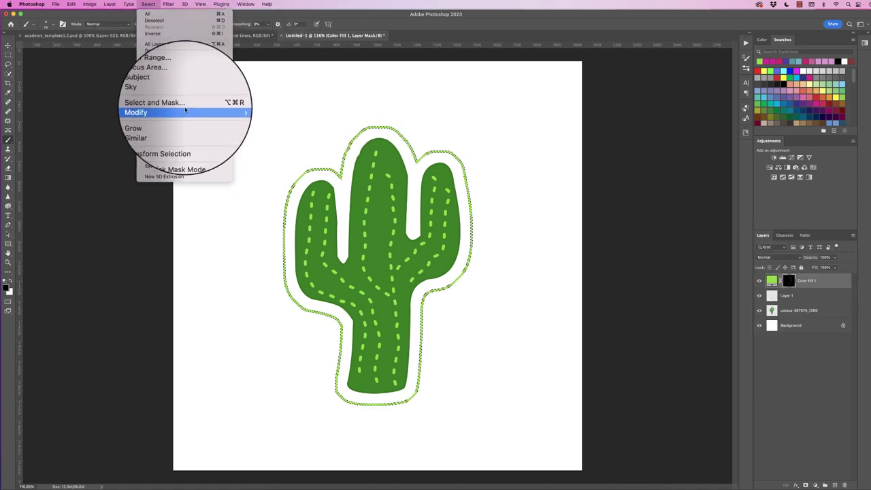
mouse_move(180, 110)
click(242, 125)
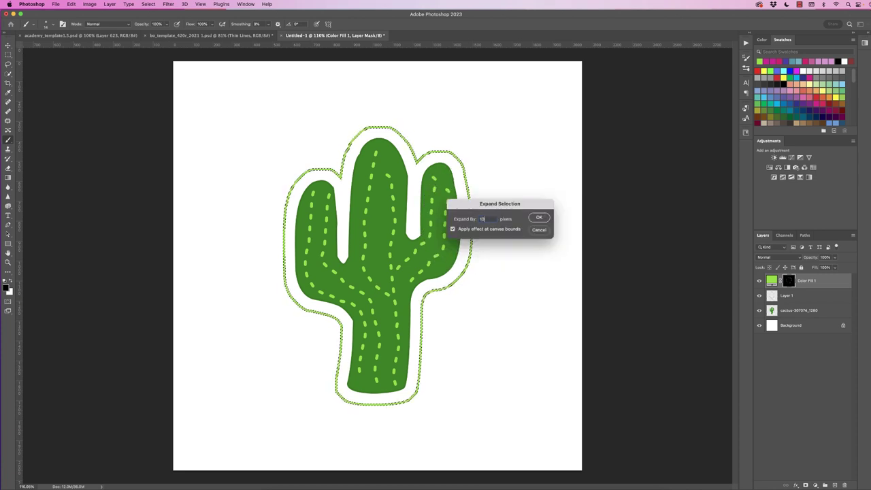
click(539, 217)
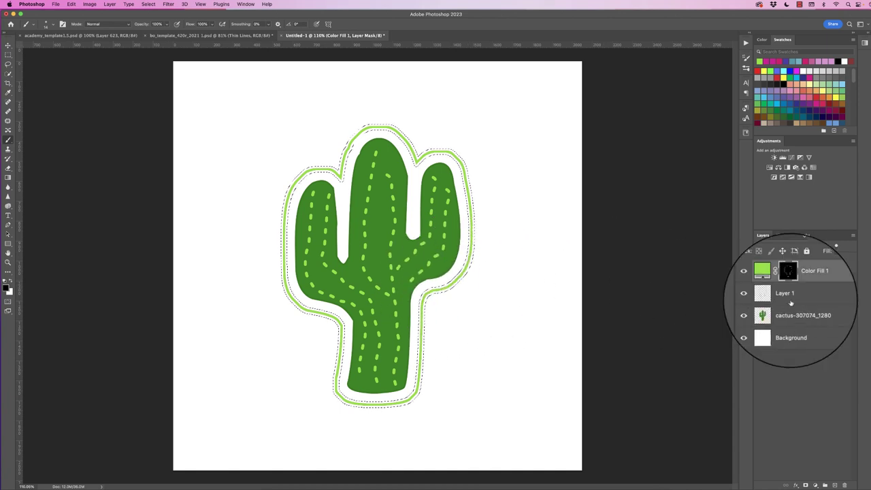
Fill the expanded selection on the Color Fill 1 mask with White to widen the outline
click(71, 4)
click(87, 114)
click(521, 112)
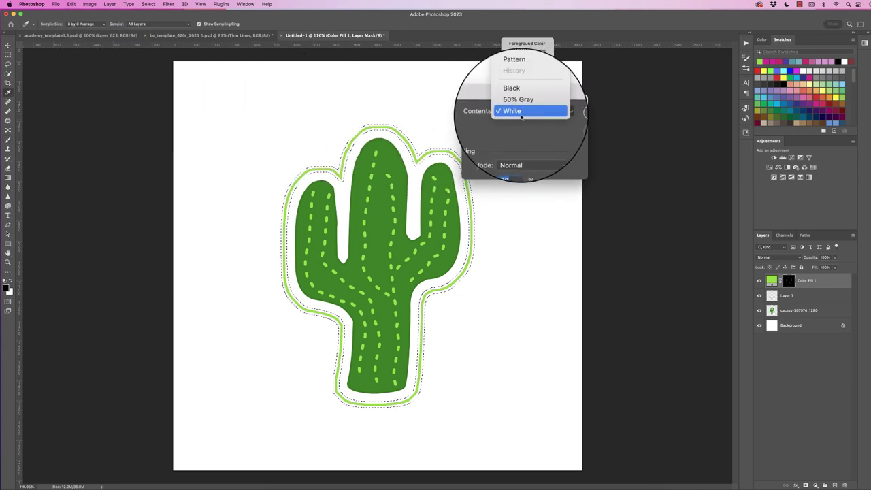
click(522, 113)
click(570, 114)
key(b)
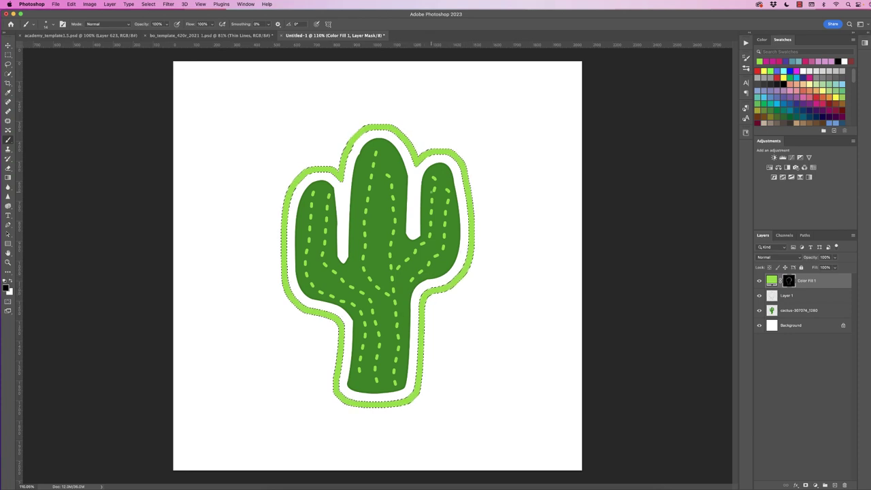
Deselect with Cmd+D to reveal the finished wide lime-green outline
key(super+d)
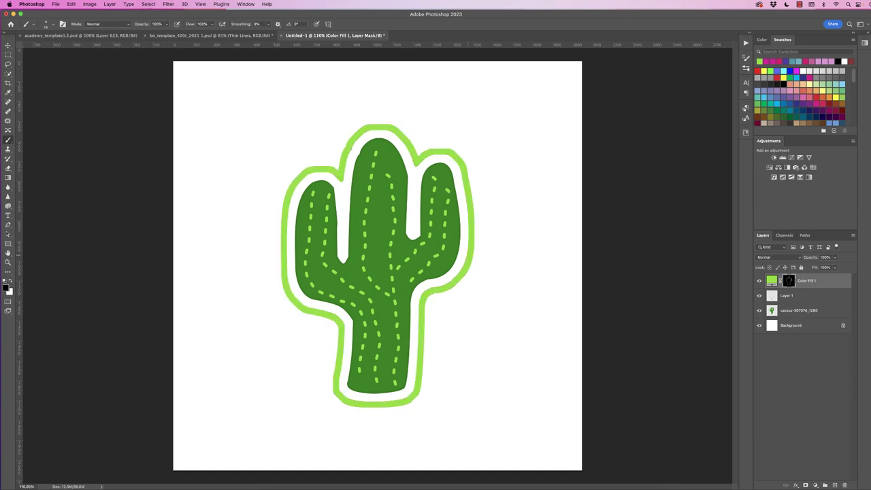